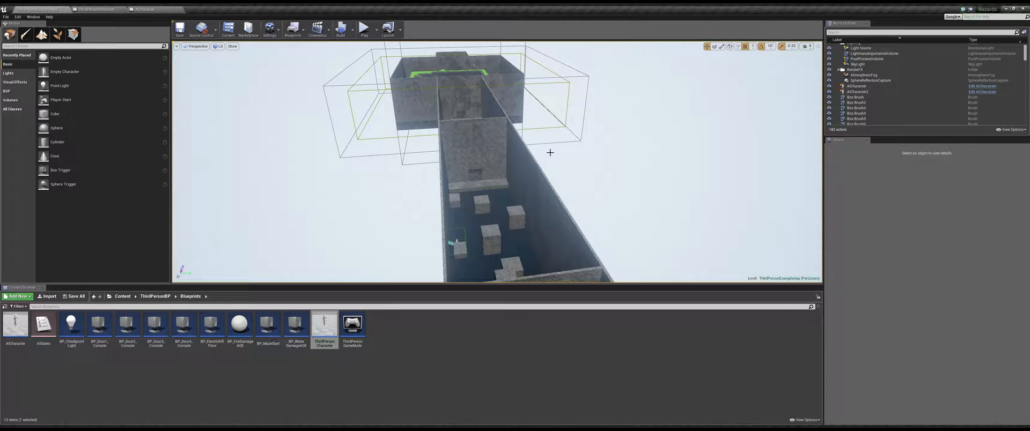
- Survey the level from above and inspect the water hazard room, including its checkpoint light, stepping blocks, side console and far doorway
{"action": "right_click_drag", "start_coordinate": [564, 146], "coordinate": [564, 146]}
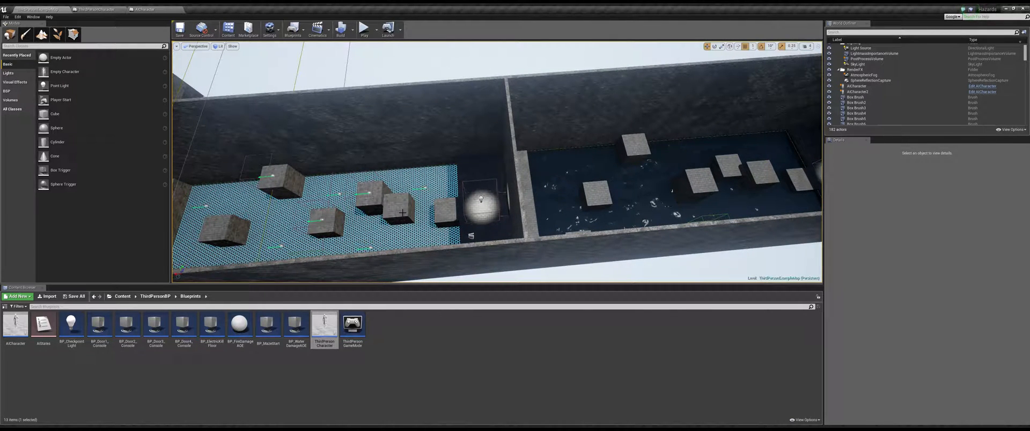
{"action": "right_click_drag", "start_coordinate": [564, 145], "coordinate": [564, 146]}
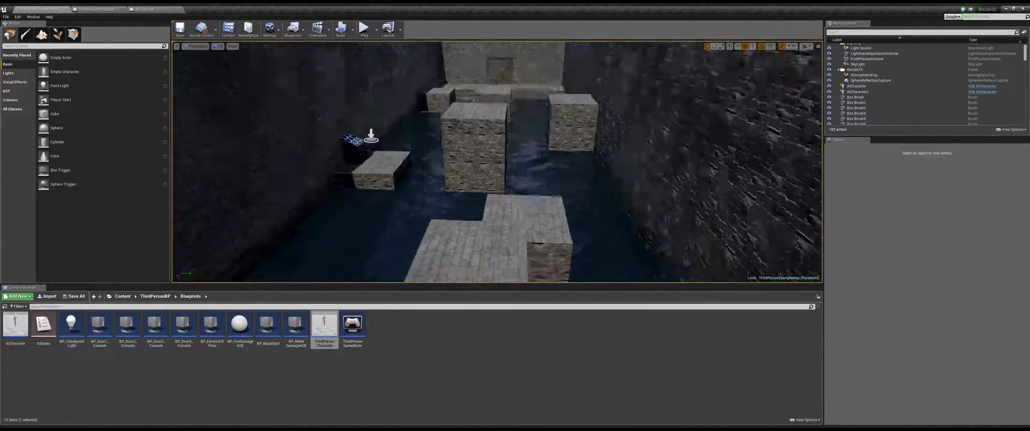
{"action": "right_click_drag", "start_coordinate": [456, 180], "coordinate": [434, 212]}
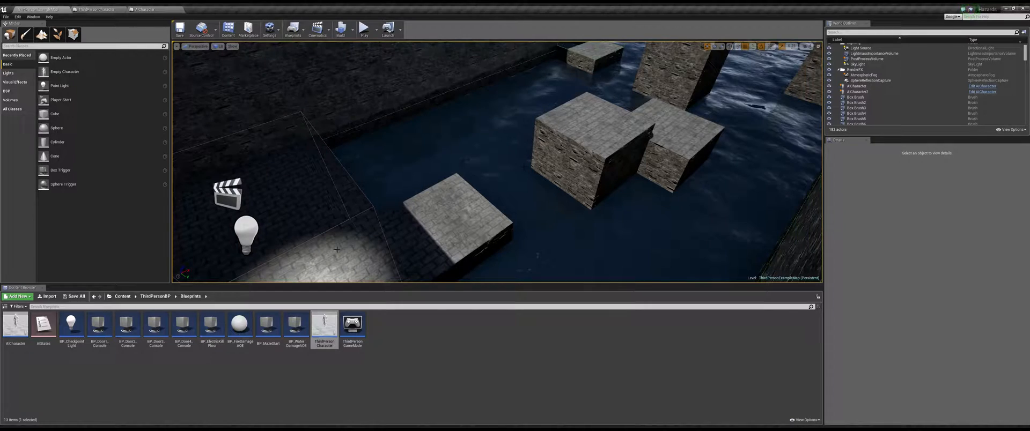
{"action": "right_click_drag", "start_coordinate": [336, 249], "coordinate": [337, 250]}
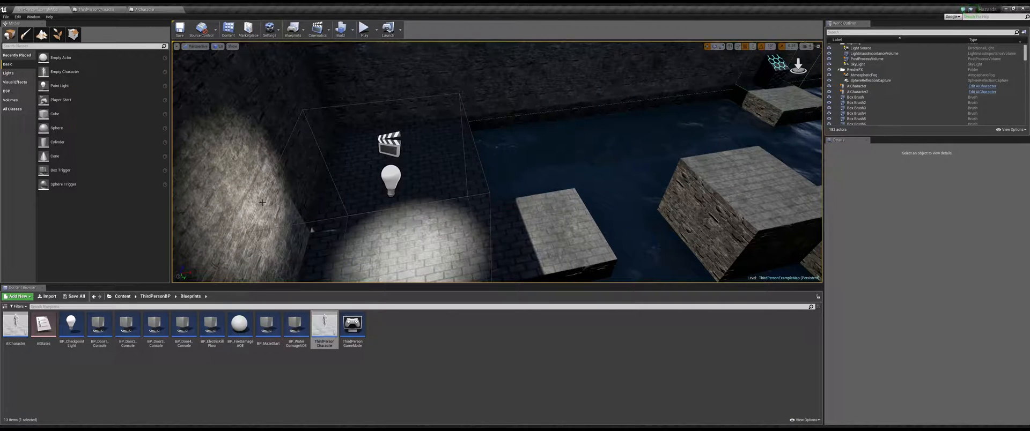
{"action": "right_click_drag", "start_coordinate": [396, 214], "coordinate": [395, 214]}
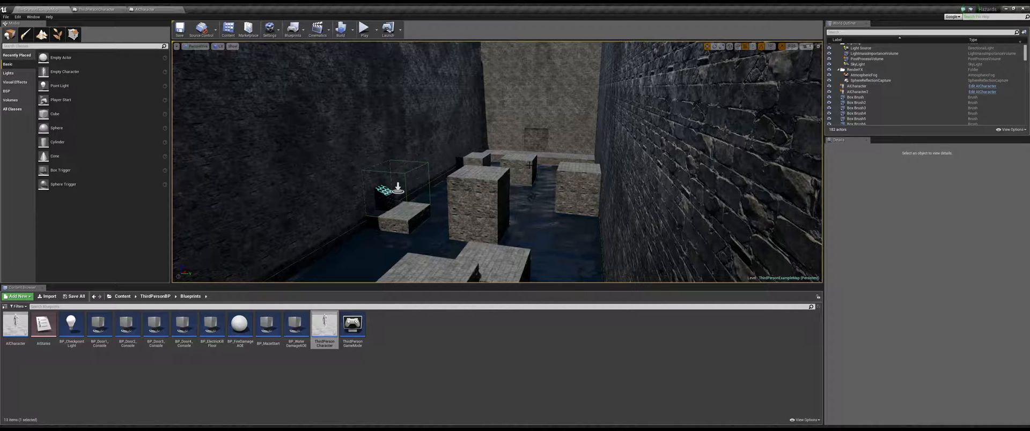
{"action": "right_click_drag", "start_coordinate": [497, 162], "coordinate": [508, 194]}
{"action": "key", "text": "w"}
{"action": "key", "text": "a"}
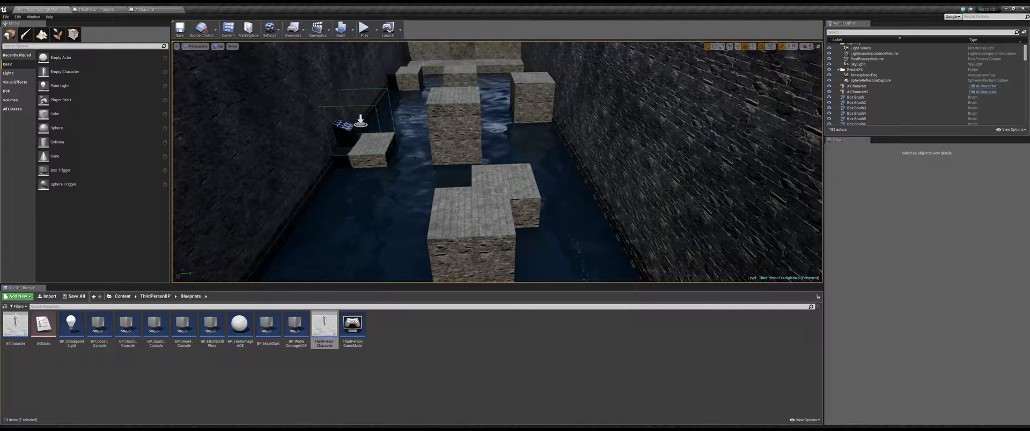
{"action": "mouse_move", "coordinate": [508, 194]}
{"action": "right_mouse_down"}
{"action": "mouse_move", "coordinate": [542, 209]}
{"action": "mouse_move", "coordinate": [564, 203]}
{"action": "mouse_move", "coordinate": [478, 195]}
{"action": "mouse_move", "coordinate": [515, 210]}
{"action": "mouse_move", "coordinate": [568, 207]}
{"action": "mouse_move", "coordinate": [508, 199]}
{"action": "right_mouse_up"}
{"action": "key", "text": "w"}
{"action": "key", "text": "w"}
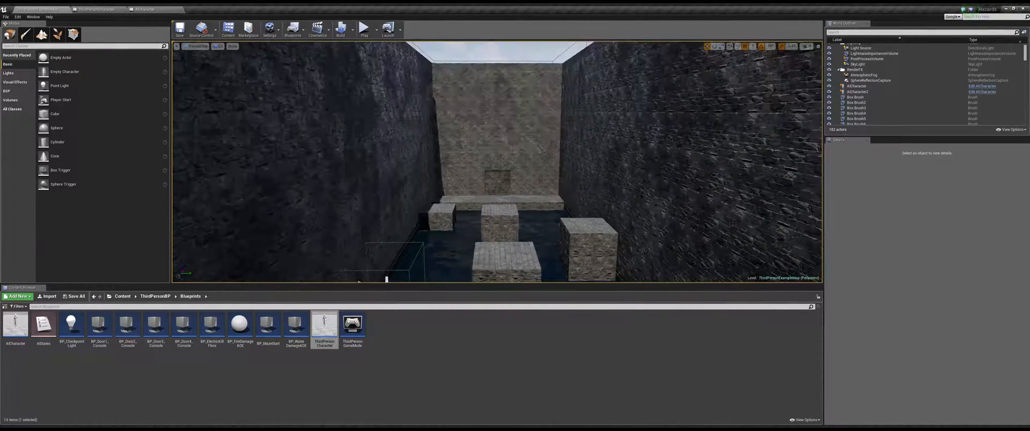
{"action": "scroll", "coordinate": [484, 176], "scroll_direction": "up", "scroll_amount": 5}
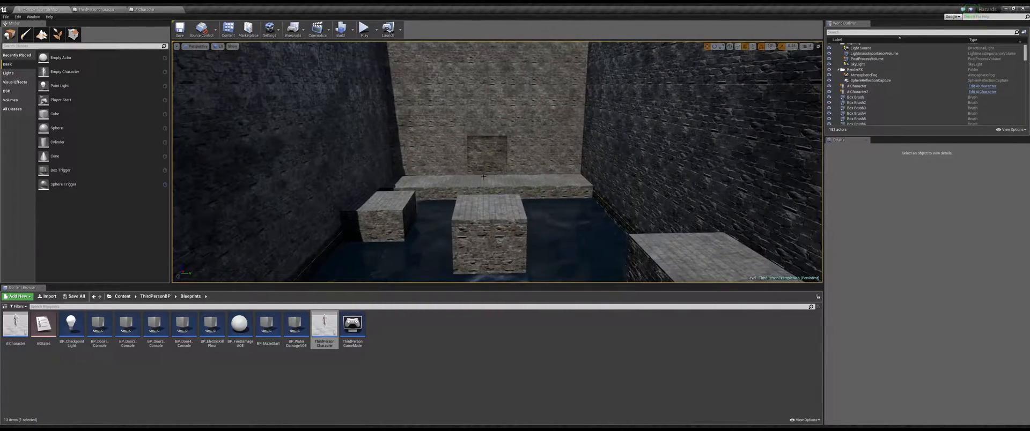
{"action": "right_click_drag", "start_coordinate": [477, 201], "coordinate": [408, 215]}
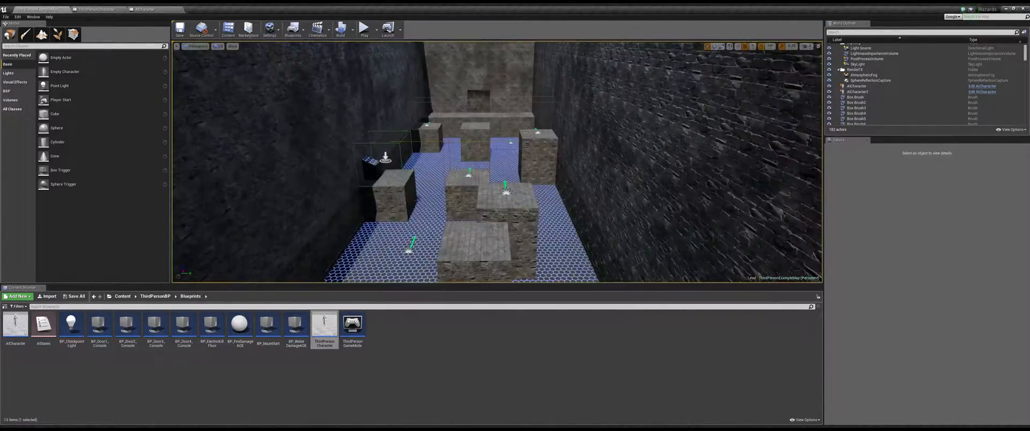
- Examine the electrified hexagon-floor room, including its stone blocks, spark emitters, wall-side console and the route to the far doorway
{"action": "right_click_drag", "start_coordinate": [539, 210], "coordinate": [478, 245]}
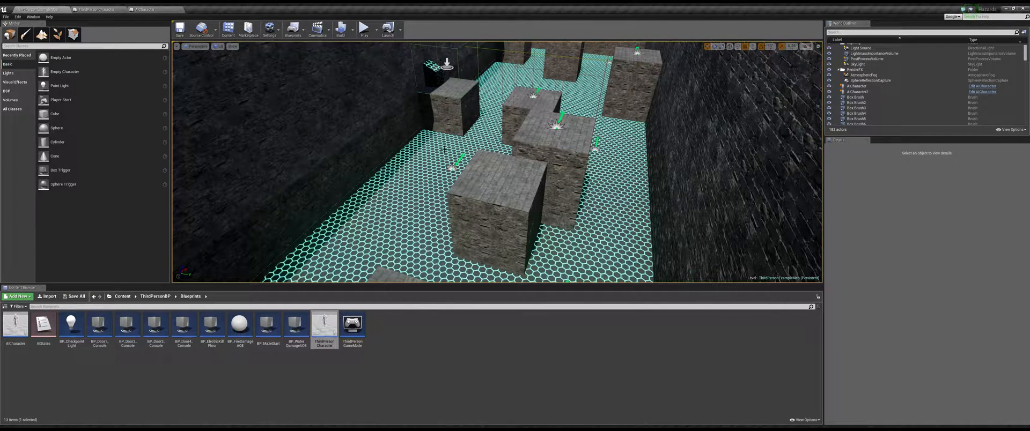
{"action": "right_click_drag", "start_coordinate": [491, 119], "coordinate": [491, 119]}
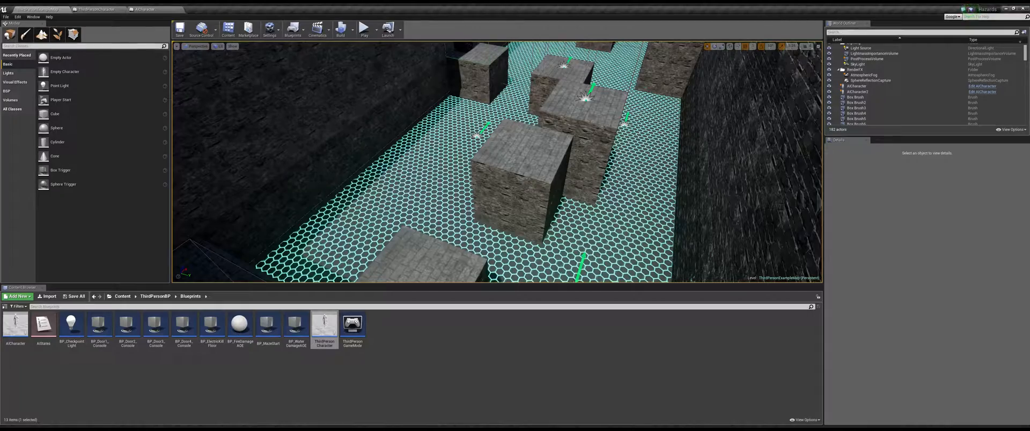
{"action": "right_click_drag", "start_coordinate": [470, 128], "coordinate": [470, 129]}
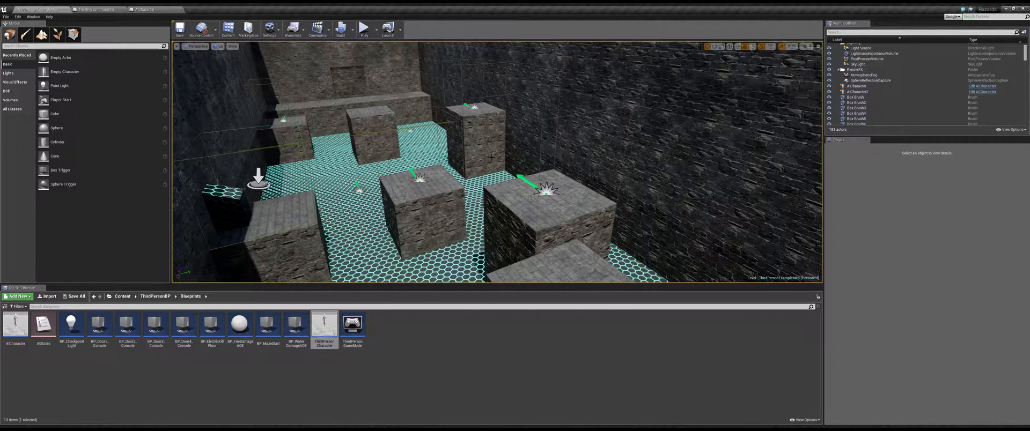
{"action": "mouse_move", "coordinate": [491, 157]}
{"action": "right_mouse_down"}
{"action": "mouse_move", "coordinate": [577, 160]}
{"action": "mouse_move", "coordinate": [501, 157]}
{"action": "mouse_move", "coordinate": [500, 170]}
{"action": "right_mouse_up"}
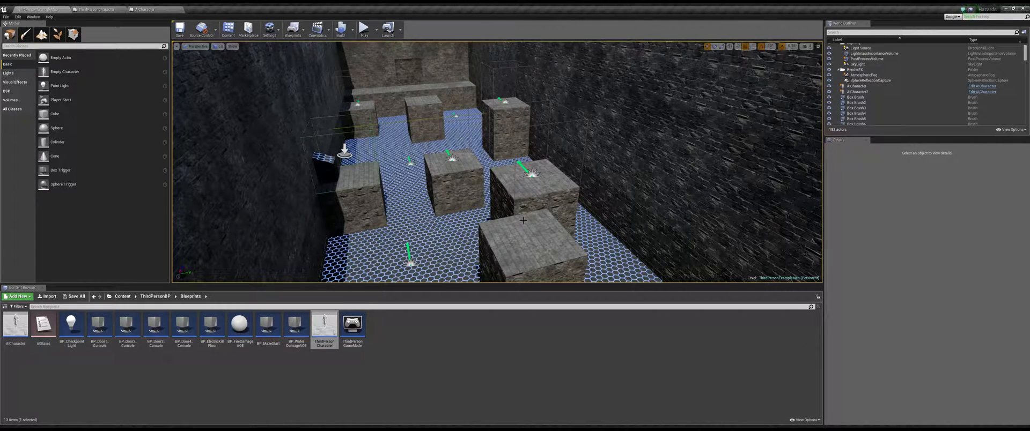
{"action": "right_click_drag", "start_coordinate": [523, 220], "coordinate": [507, 215]}
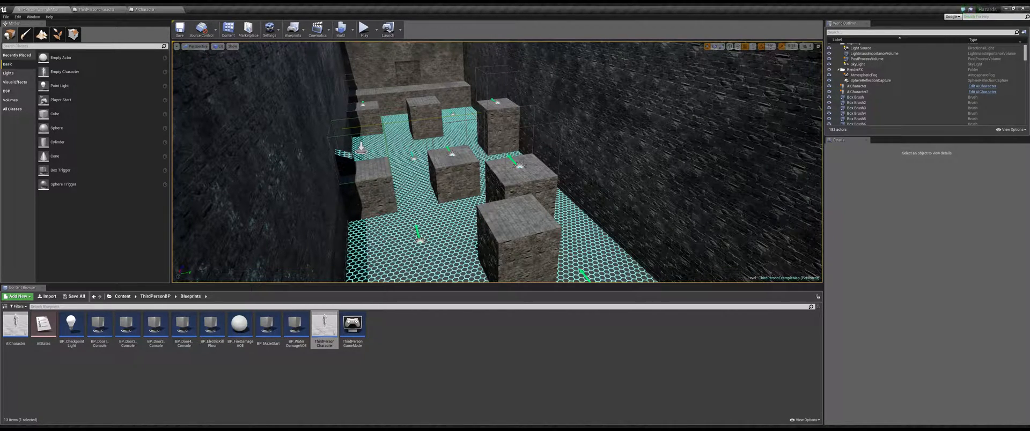
{"action": "key", "text": "w"}
{"action": "right_click_drag", "start_coordinate": [376, 161], "coordinate": [342, 140]}
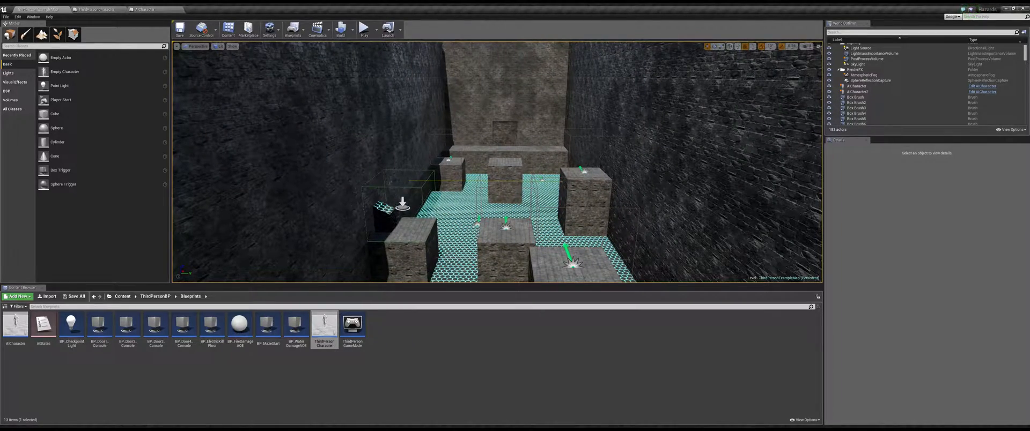
{"action": "key", "text": "w"}
{"action": "right_click_drag", "start_coordinate": [402, 199], "coordinate": [411, 239]}
{"action": "key", "text": "w"}
{"action": "key", "text": "s"}
{"action": "key", "text": "s"}
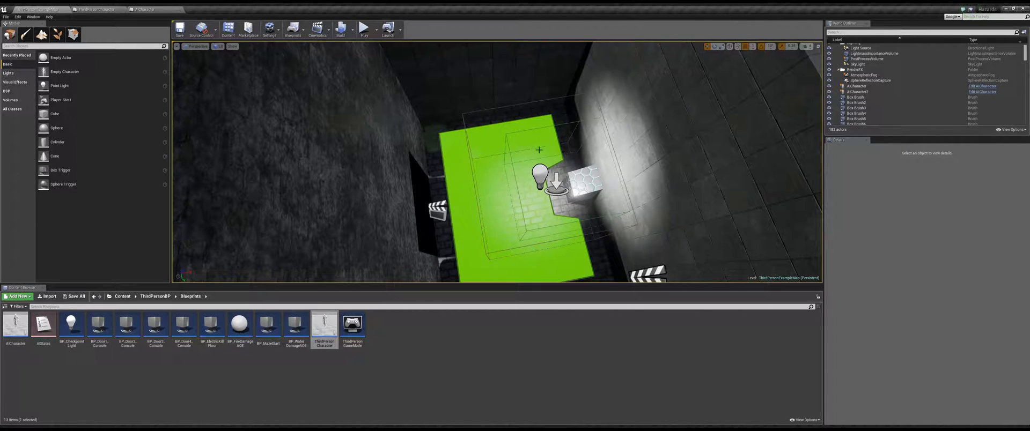
- Inspect the green-floored checkpoint room from several angles, including its light, hexagon console, trigger volumes and dark doorway
{"action": "right_click_drag", "start_coordinate": [552, 179], "coordinate": [741, 102]}
{"action": "key", "text": "w"}
{"action": "key", "text": "s"}
{"action": "key", "text": "w"}
{"action": "key", "text": "w"}
{"action": "key", "text": "s"}
{"action": "right_click_drag", "start_coordinate": [705, 230], "coordinate": [707, 159]}
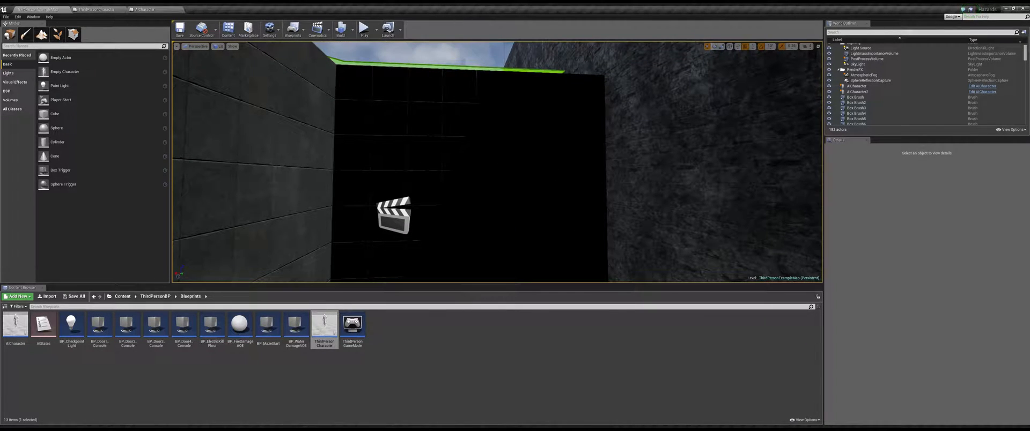
{"action": "key", "text": "s"}
{"action": "right_click_drag", "start_coordinate": [574, 215], "coordinate": [542, 274]}
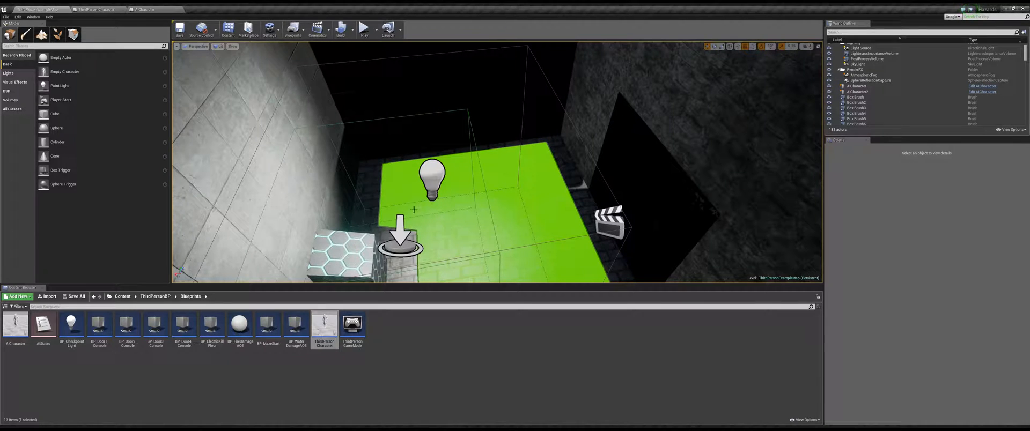
- Fly over the maze to examine its corridors, the AI character placed inside and the console beside the outer wall
{"action": "mouse_move", "coordinate": [497, 160]}
{"action": "right_mouse_down"}
{"action": "mouse_move", "coordinate": [556, 171]}
{"action": "mouse_move", "coordinate": [598, 214]}
{"action": "right_mouse_up"}
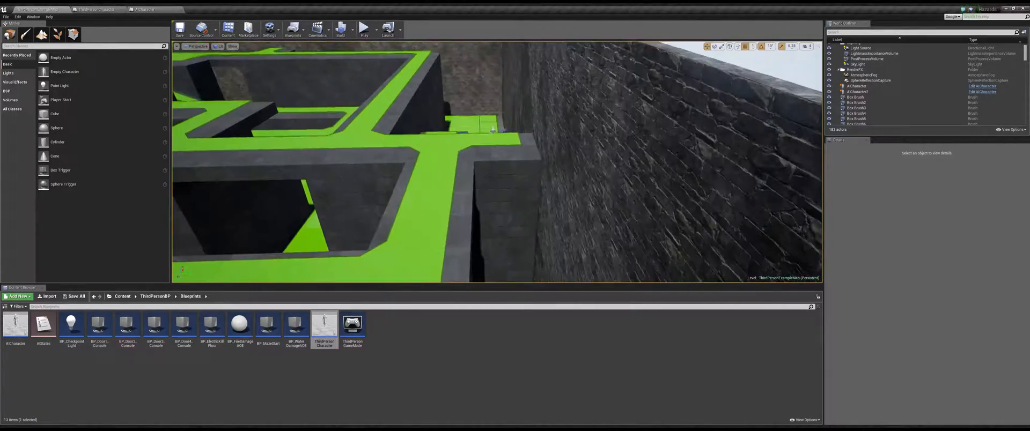
{"action": "right_click_drag", "start_coordinate": [497, 162], "coordinate": [397, 110]}
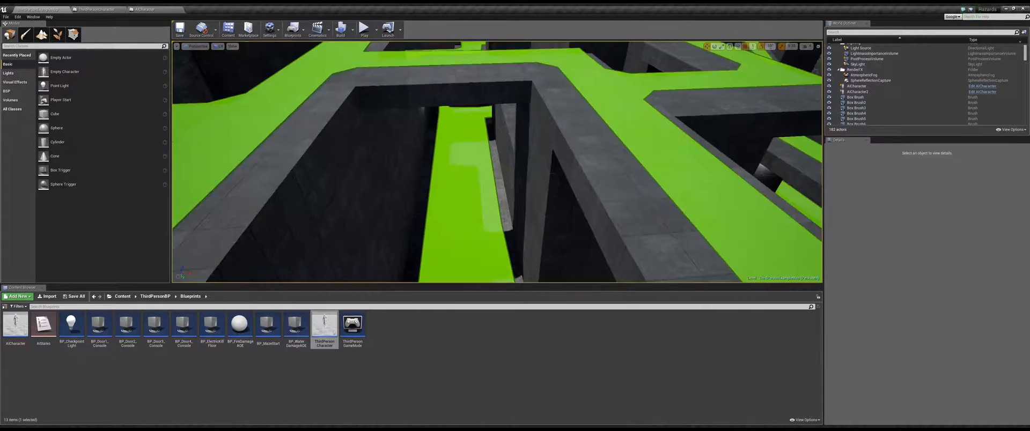
{"action": "right_click_drag", "start_coordinate": [497, 162], "coordinate": [536, 185]}
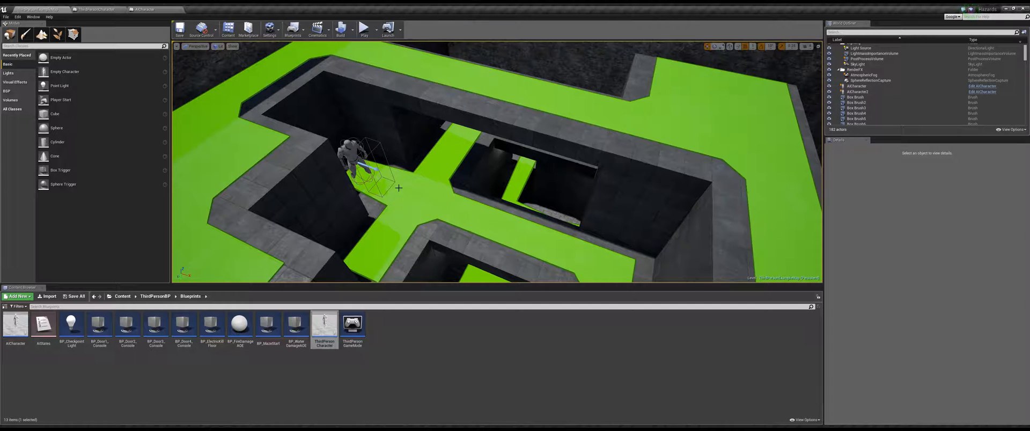
{"action": "right_click_drag", "start_coordinate": [496, 162], "coordinate": [413, 161]}
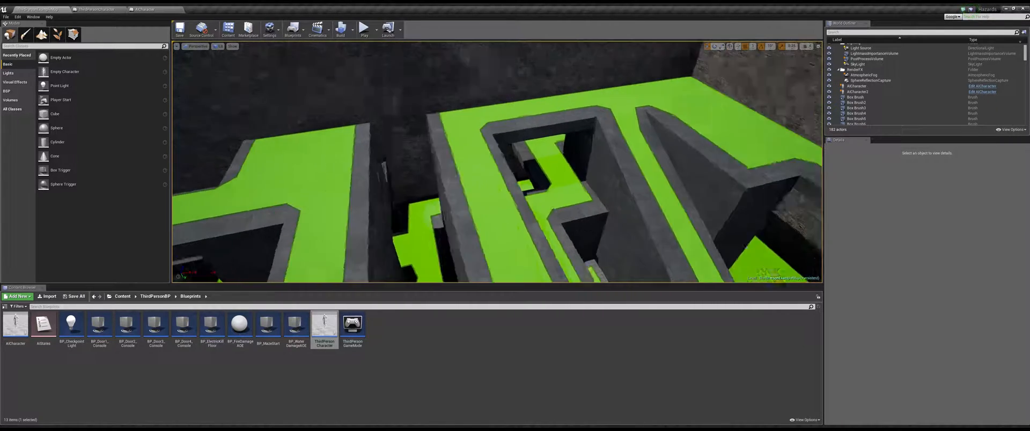
{"action": "right_click_drag", "start_coordinate": [497, 162], "coordinate": [397, 134]}
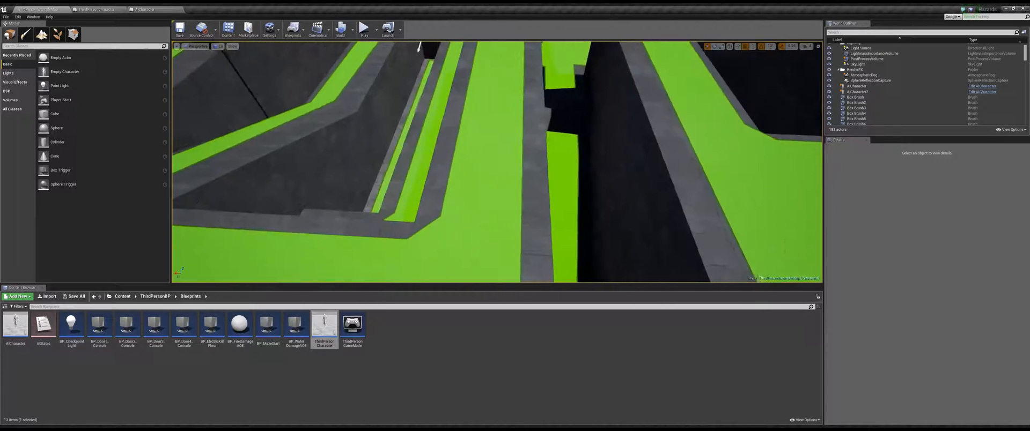
{"action": "right_click_drag", "start_coordinate": [397, 134], "coordinate": [376, 107]}
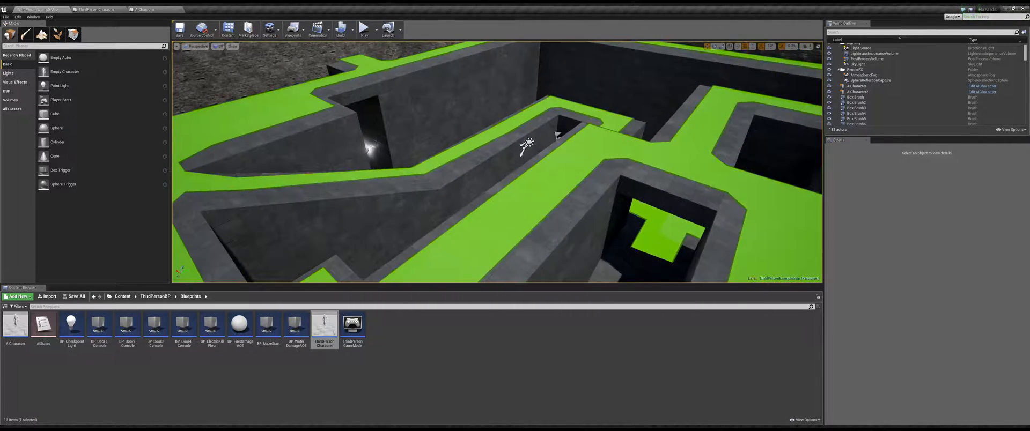
{"action": "right_click_drag", "start_coordinate": [497, 162], "coordinate": [542, 161]}
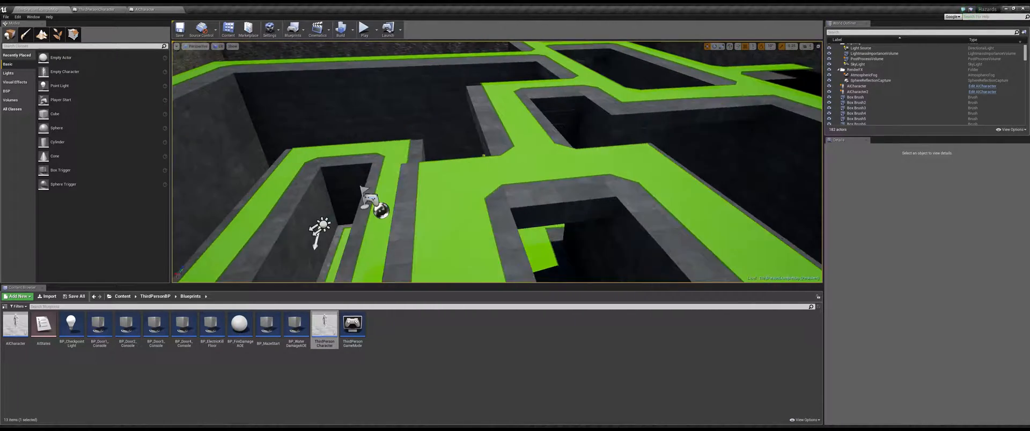
{"action": "right_click_drag", "start_coordinate": [496, 162], "coordinate": [443, 183]}
{"action": "mouse_move", "coordinate": [495, 96]}
{"action": "right_mouse_down"}
{"action": "mouse_move", "coordinate": [489, 123]}
{"action": "mouse_move", "coordinate": [494, 96]}
{"action": "right_mouse_up"}
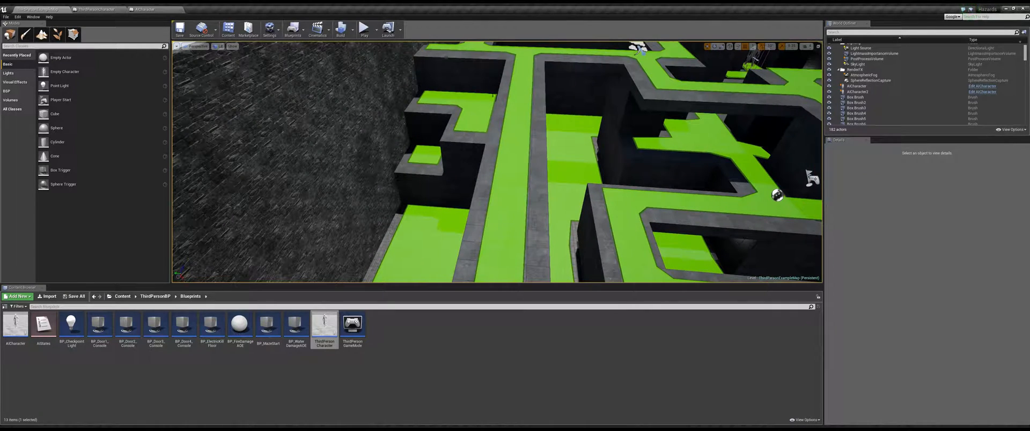
{"action": "right_click_drag", "start_coordinate": [518, 182], "coordinate": [464, 208]}
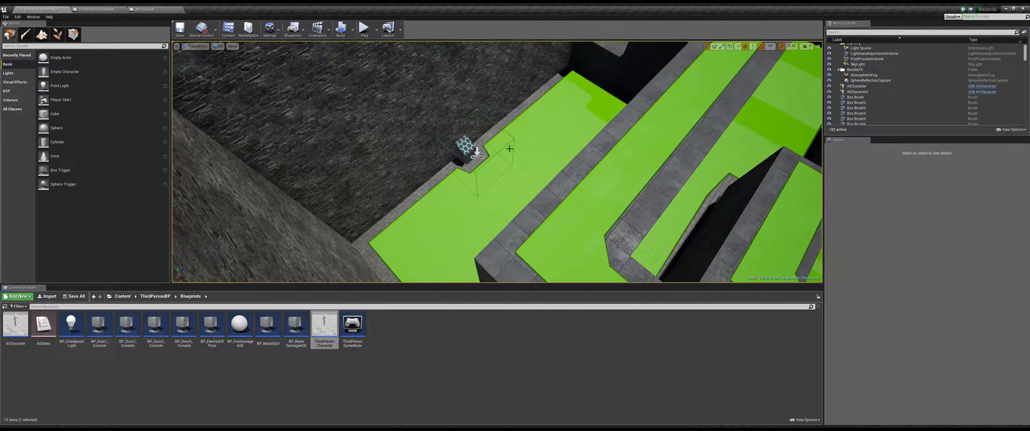
{"action": "right_click_drag", "start_coordinate": [514, 160], "coordinate": [501, 186]}
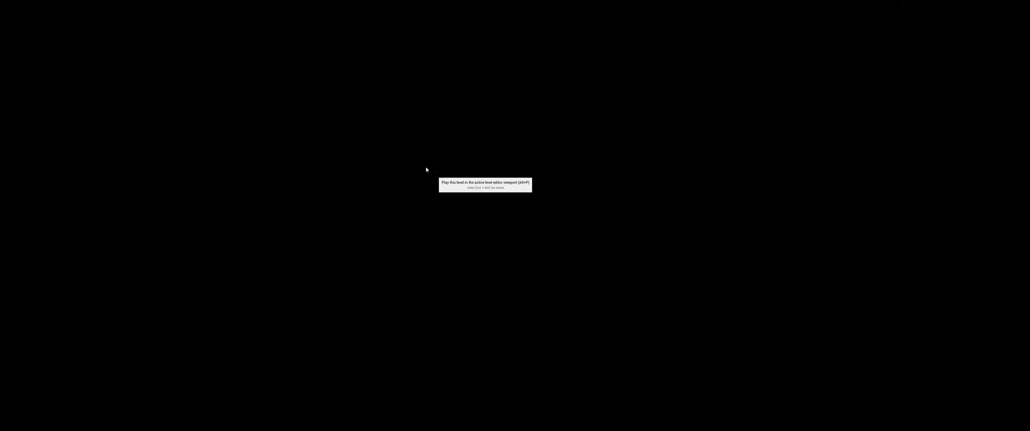